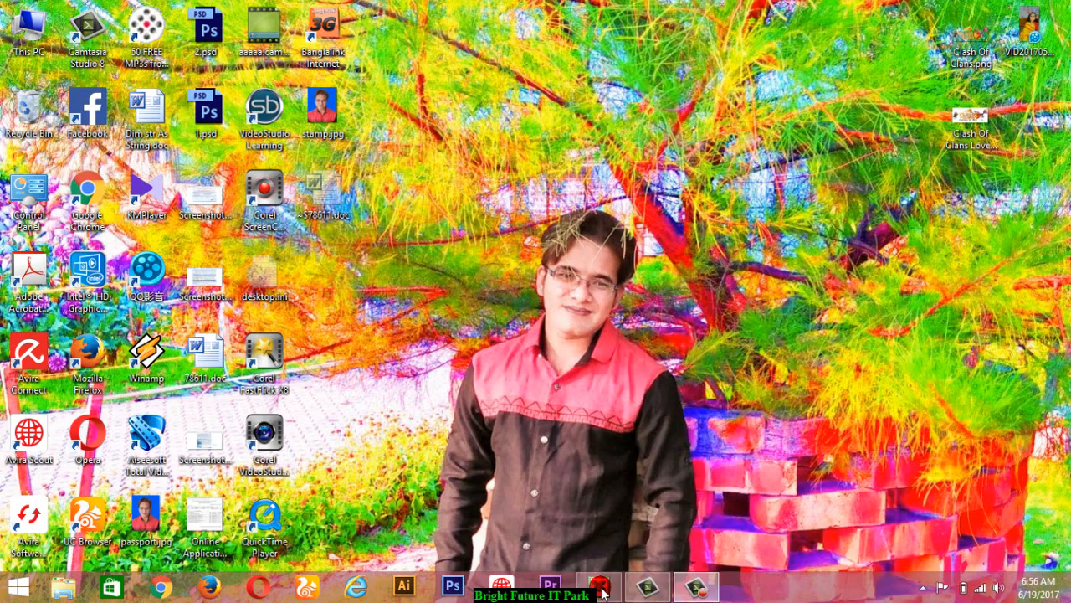
Switch to the Data Sort.xls workbook in Excel and look over the table's Name, Gender and Position columns.
{"action": "left_click", "coordinate": [599, 586]}
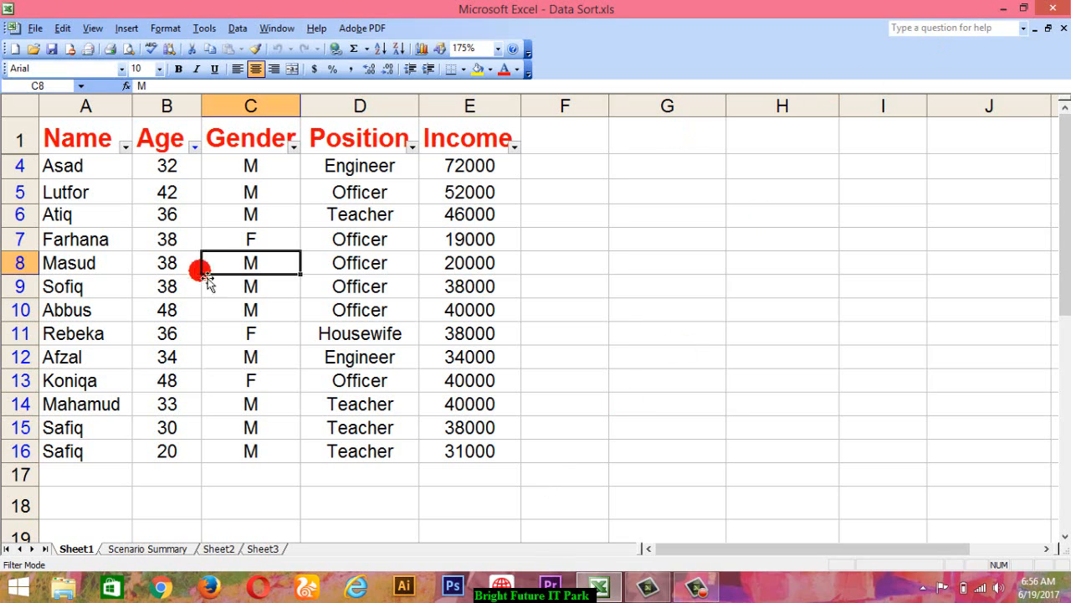
{"action": "left_click", "coordinate": [161, 218]}
{"action": "left_click", "coordinate": [124, 151]}
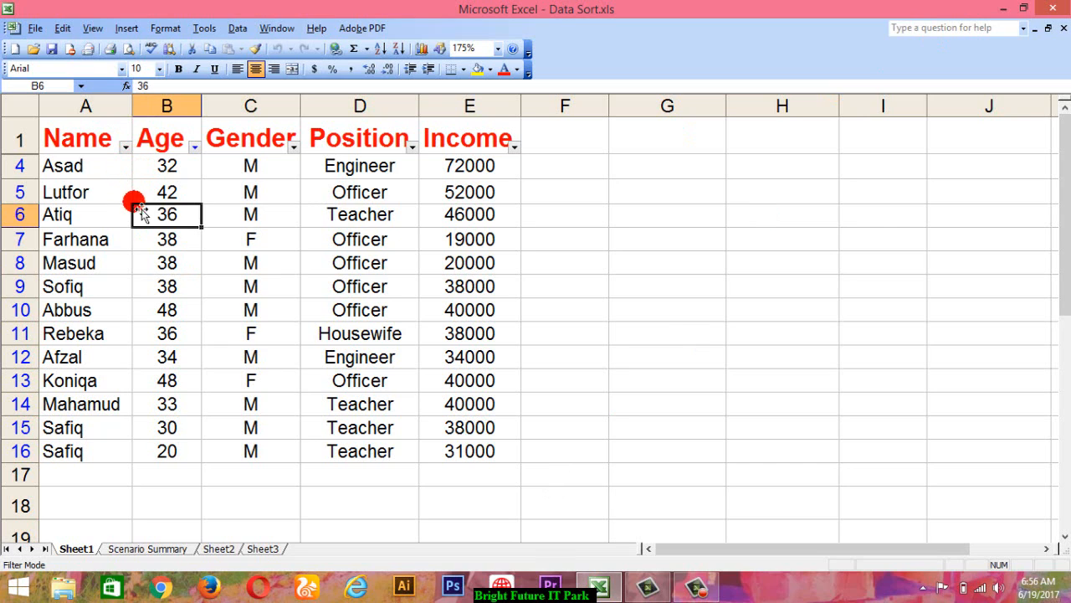
{"action": "left_click", "coordinate": [277, 289]}
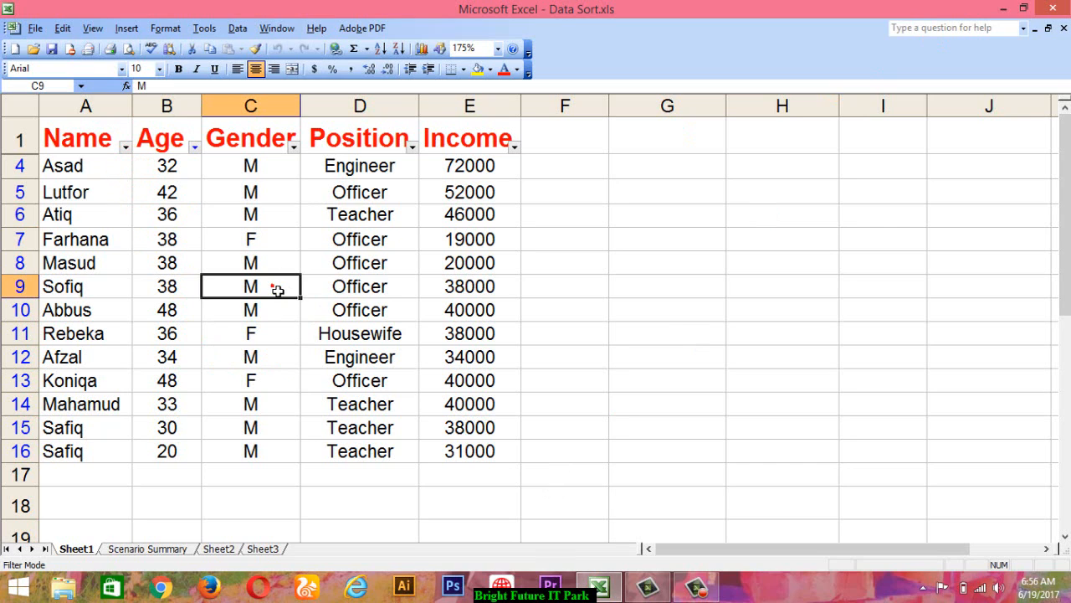
{"action": "left_click", "coordinate": [125, 148]}
{"action": "left_click", "coordinate": [203, 215]}
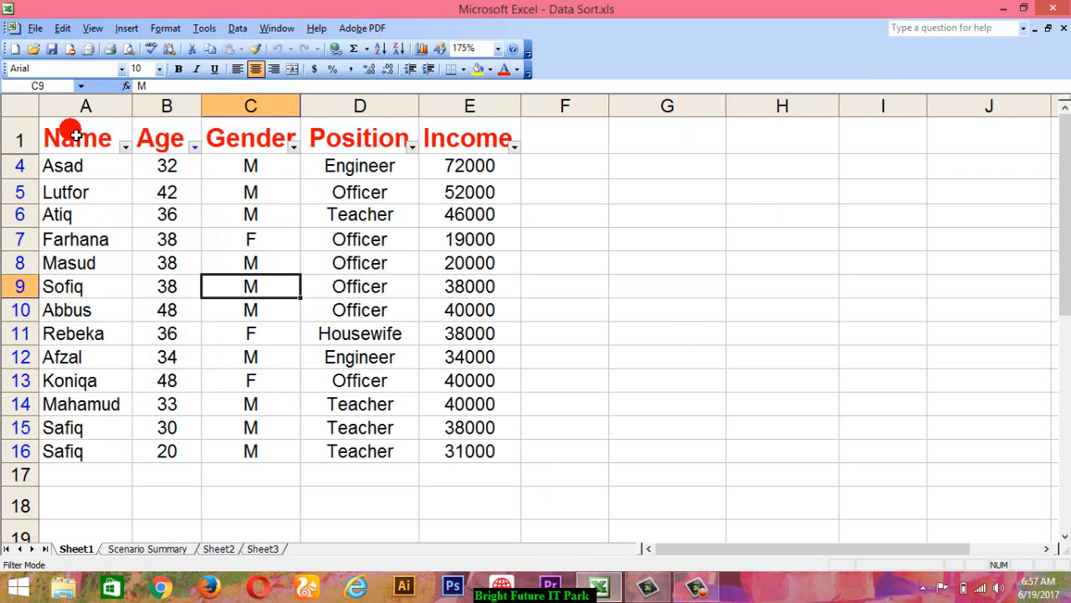
{"action": "left_click_drag", "start_coordinate": [75, 136], "coordinate": [72, 407]}
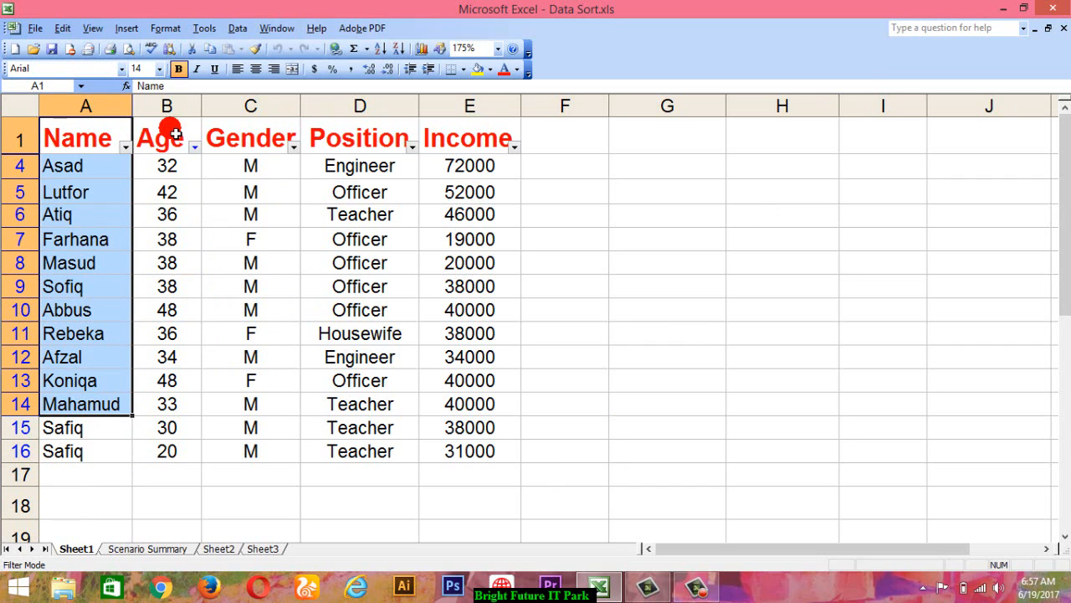
{"action": "left_click", "coordinate": [269, 120]}
{"action": "left_click", "coordinate": [263, 105]}
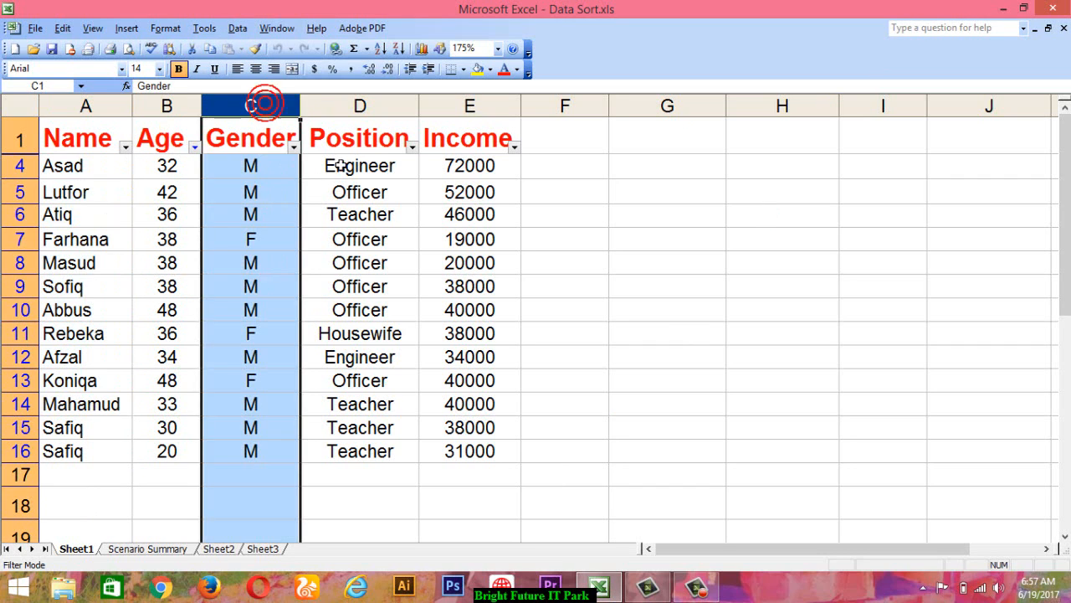
{"action": "left_click", "coordinate": [360, 191]}
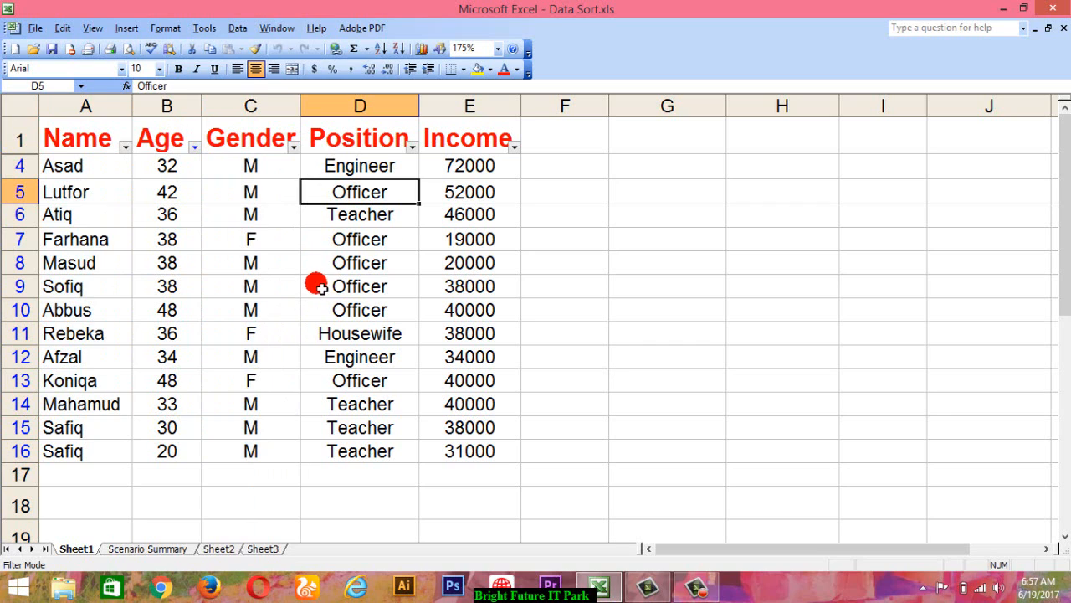
Filter the Position column for Housewife and for Teacher, and reset that filter to All.
{"action": "left_click", "coordinate": [414, 148]}
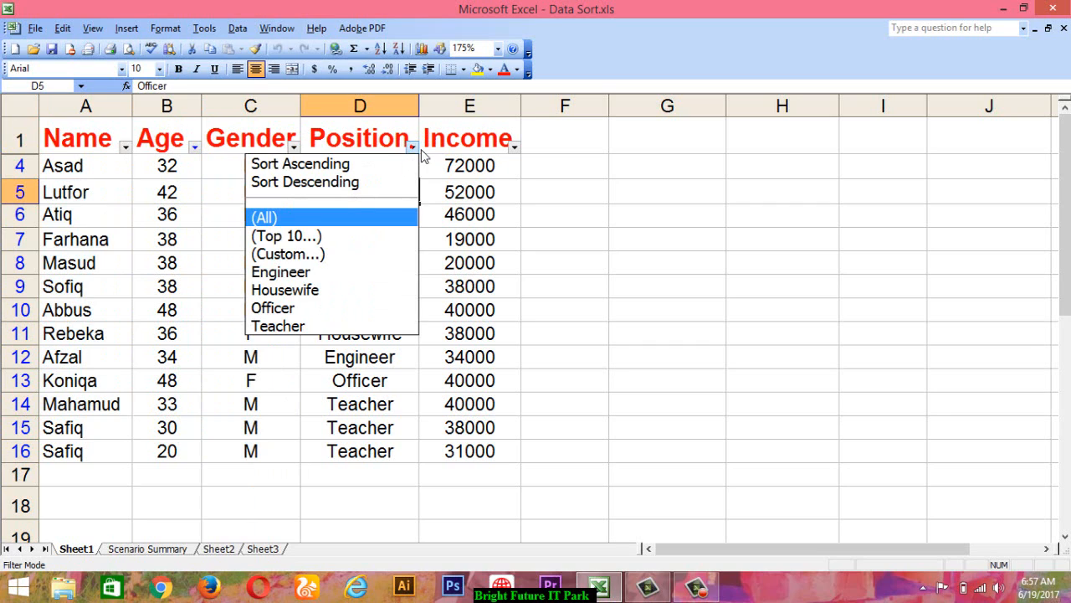
{"action": "left_click", "coordinate": [319, 291]}
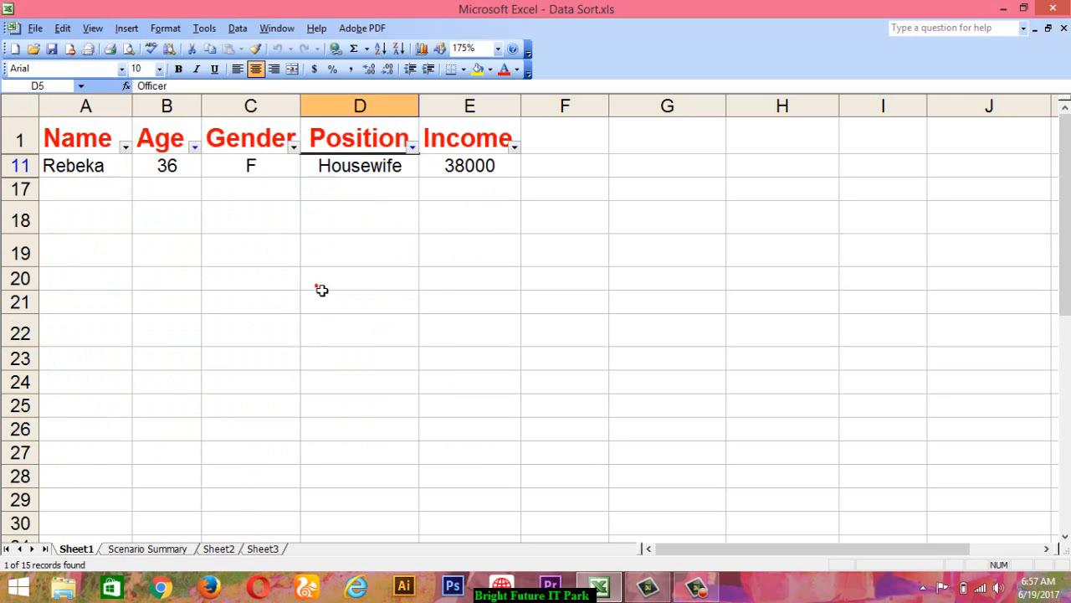
{"action": "left_click", "coordinate": [414, 147]}
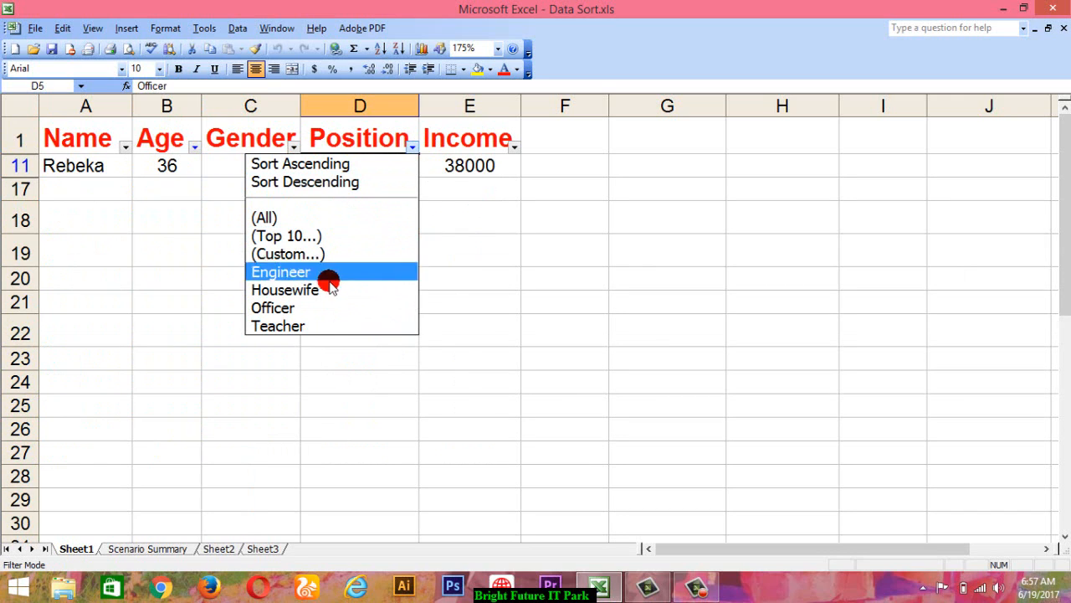
{"action": "left_click", "coordinate": [318, 325]}
{"action": "left_click", "coordinate": [412, 147]}
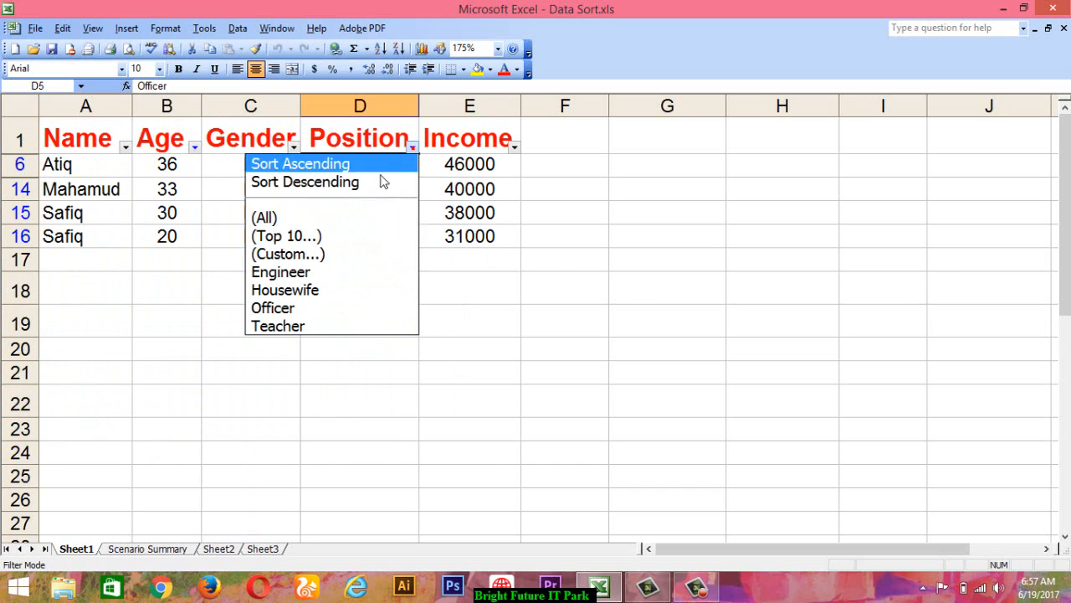
{"action": "left_click", "coordinate": [351, 217]}
Set the Income, Gender, Age and Name column filters to All so every record is shown.
{"action": "left_click", "coordinate": [514, 148]}
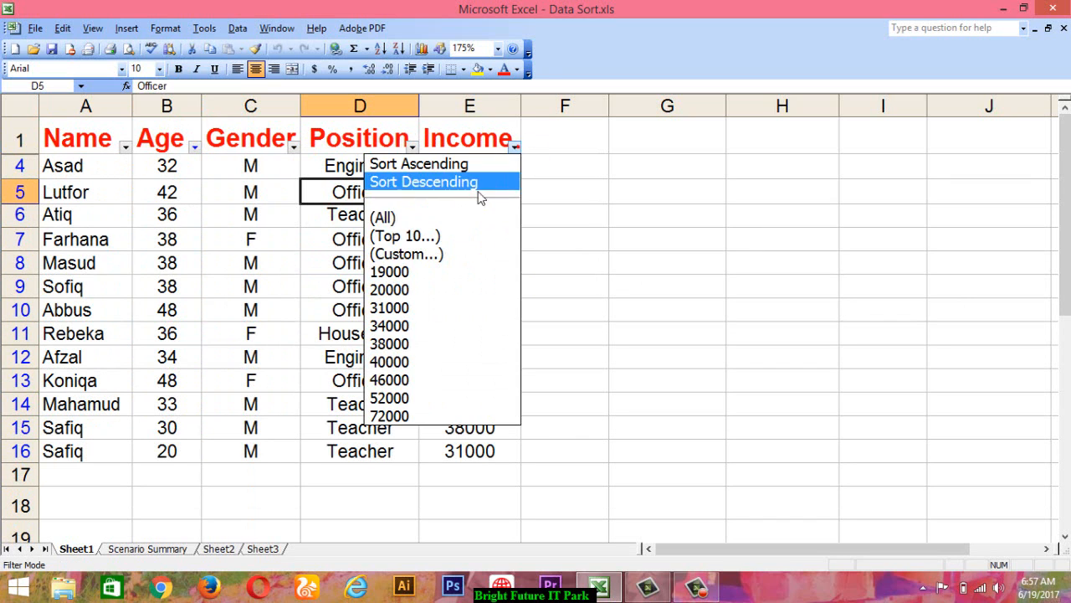
{"action": "left_click", "coordinate": [459, 219]}
{"action": "left_click", "coordinate": [294, 148]}
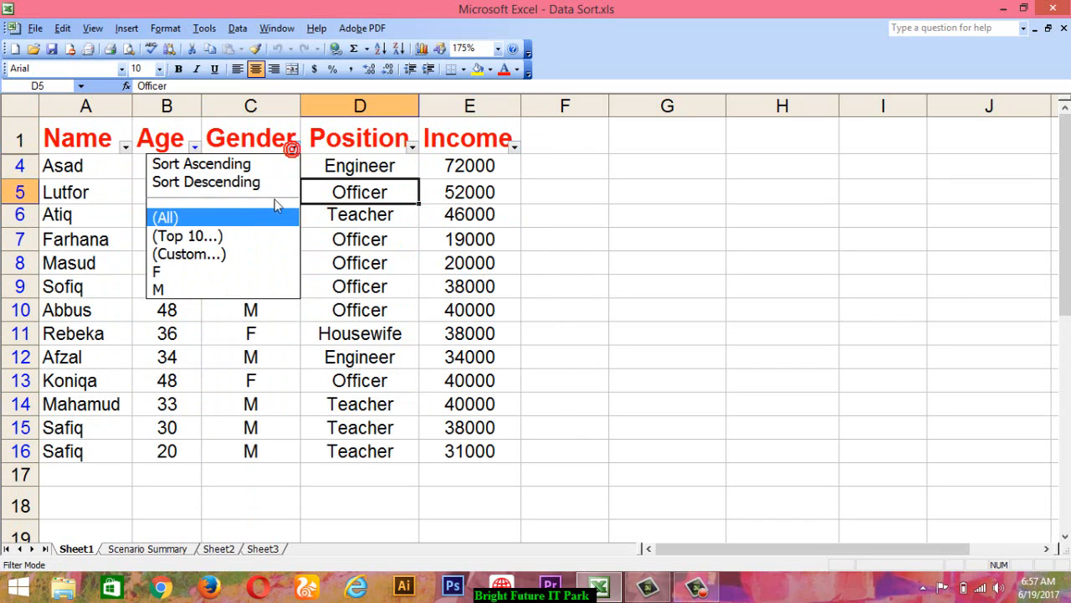
{"action": "left_click", "coordinate": [269, 218]}
{"action": "left_click", "coordinate": [194, 149]}
{"action": "left_click", "coordinate": [159, 215]}
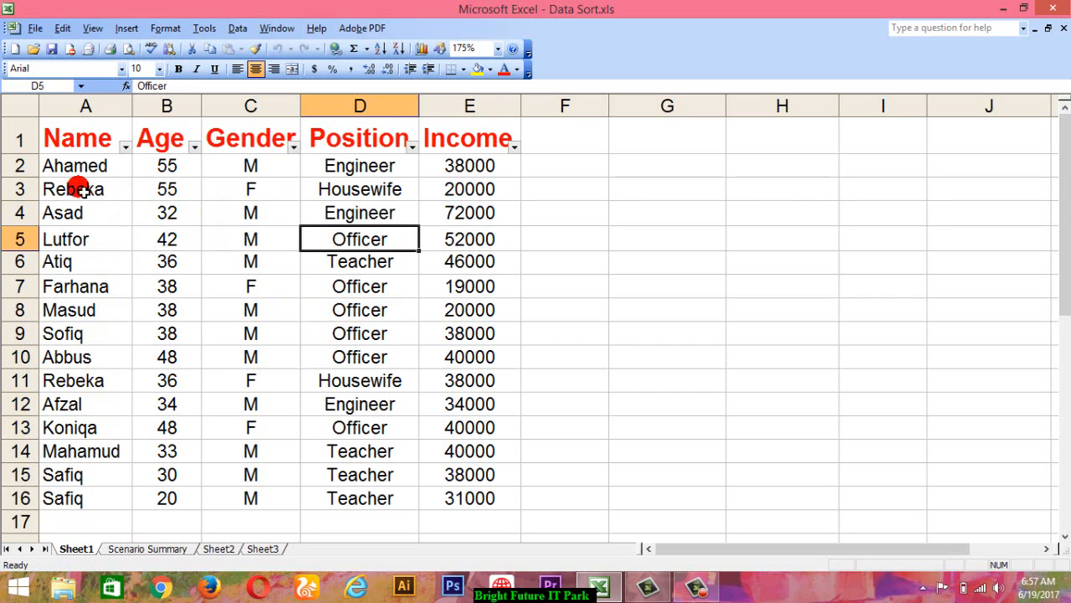
{"action": "left_click", "coordinate": [123, 149]}
{"action": "left_click", "coordinate": [95, 214]}
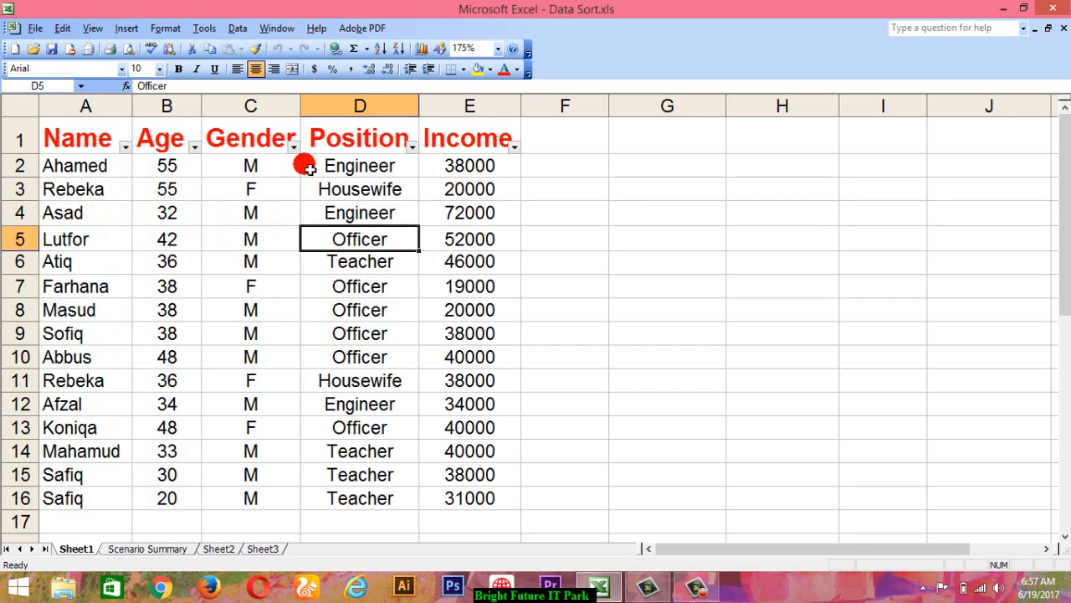
Filter the Position column for Engineer and restore it to All.
{"action": "left_click", "coordinate": [412, 148]}
{"action": "left_click", "coordinate": [335, 279]}
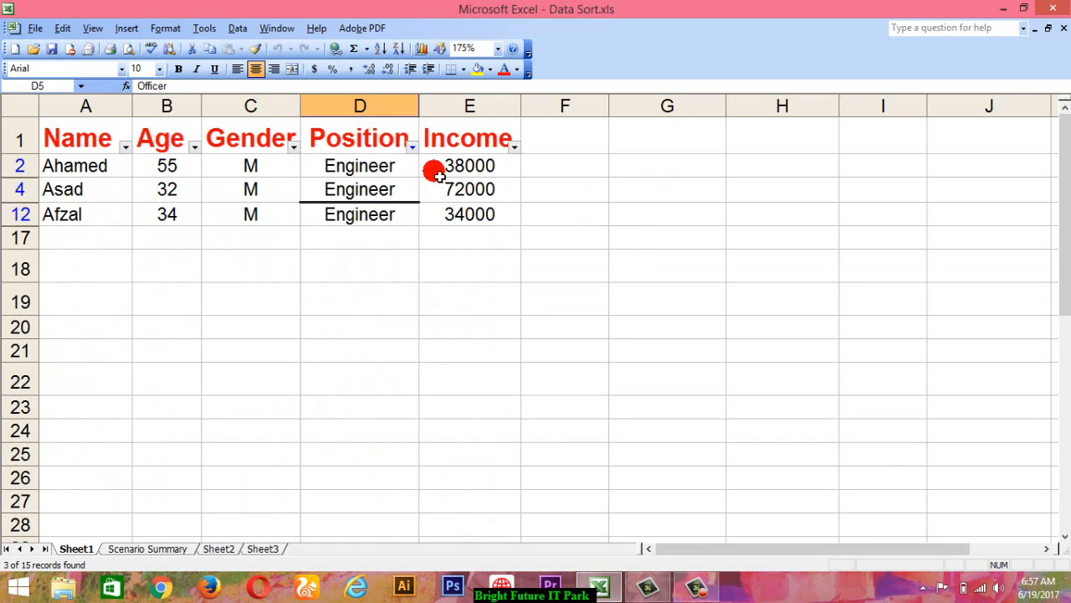
{"action": "left_click", "coordinate": [317, 325]}
{"action": "left_click", "coordinate": [412, 147]}
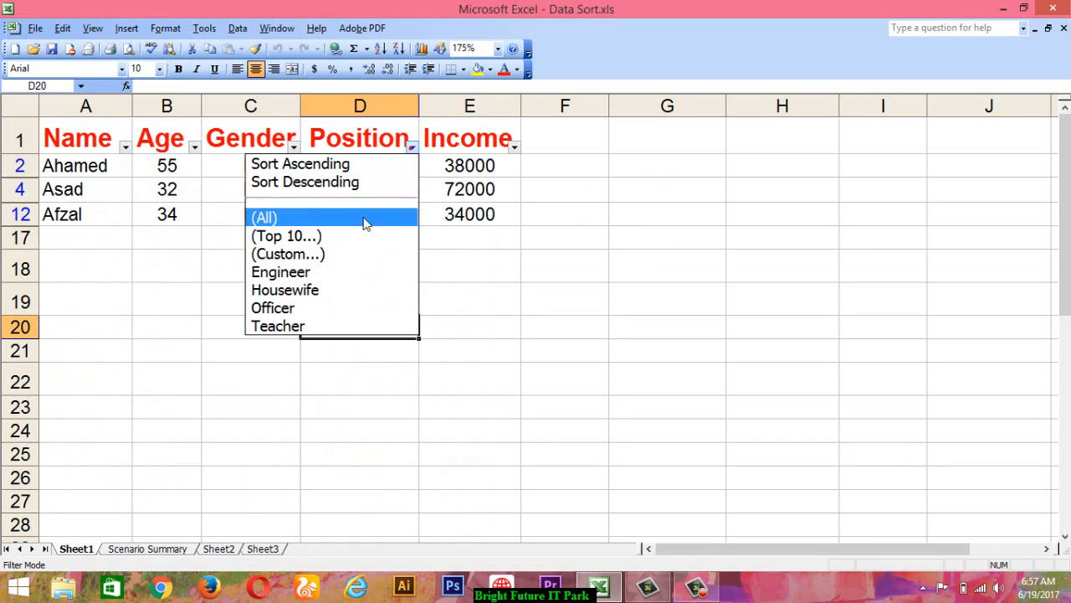
{"action": "left_click", "coordinate": [354, 218]}
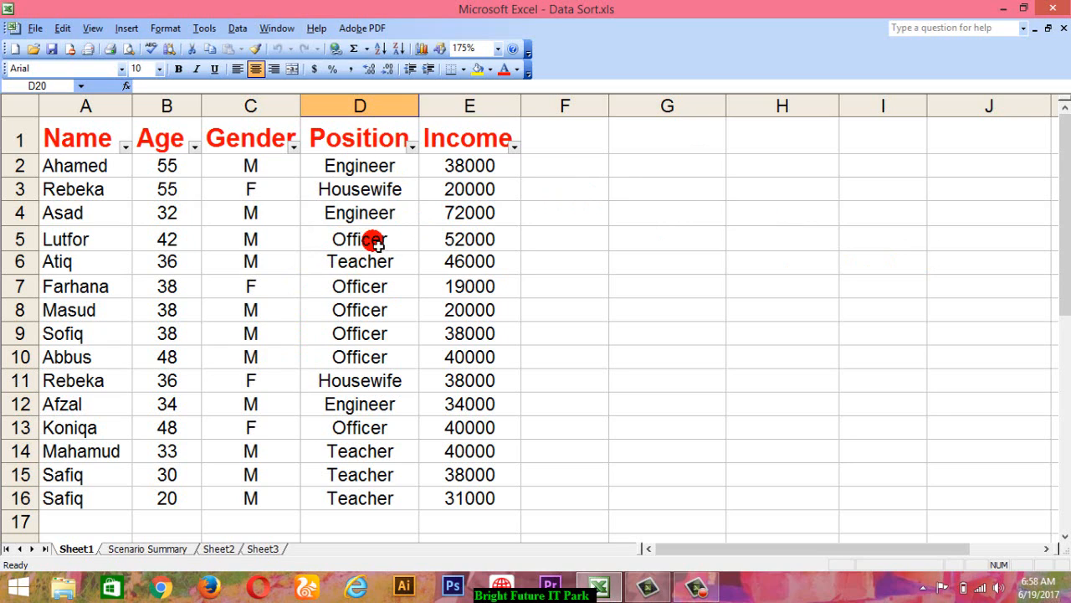
Copy the Position heading from D1 into cell G1 as the criteria heading.
{"action": "left_click", "coordinate": [368, 139]}
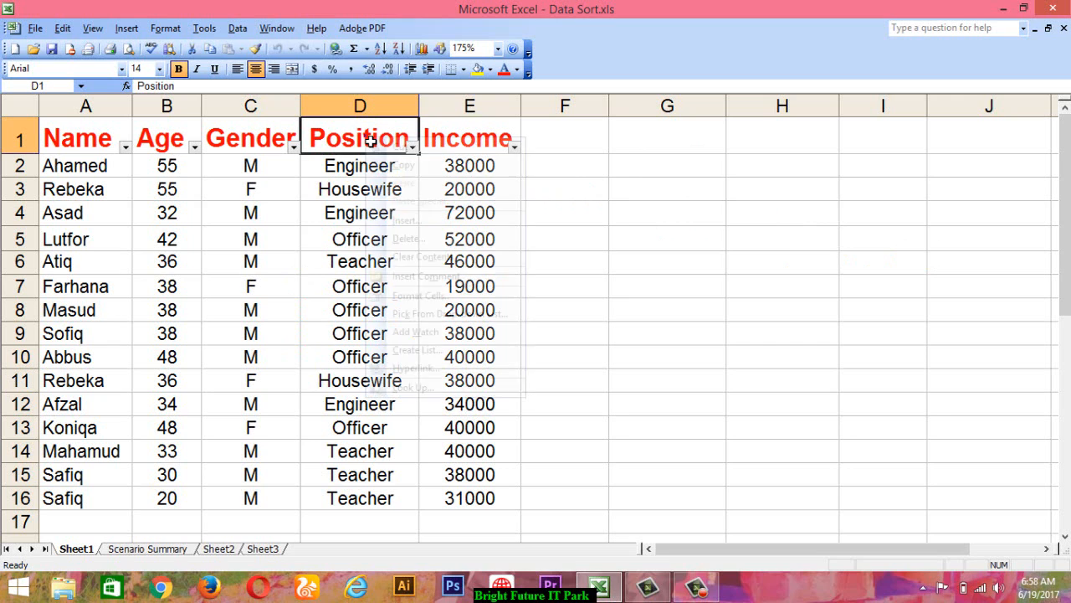
{"action": "right_click", "coordinate": [369, 139]}
{"action": "left_click", "coordinate": [404, 165]}
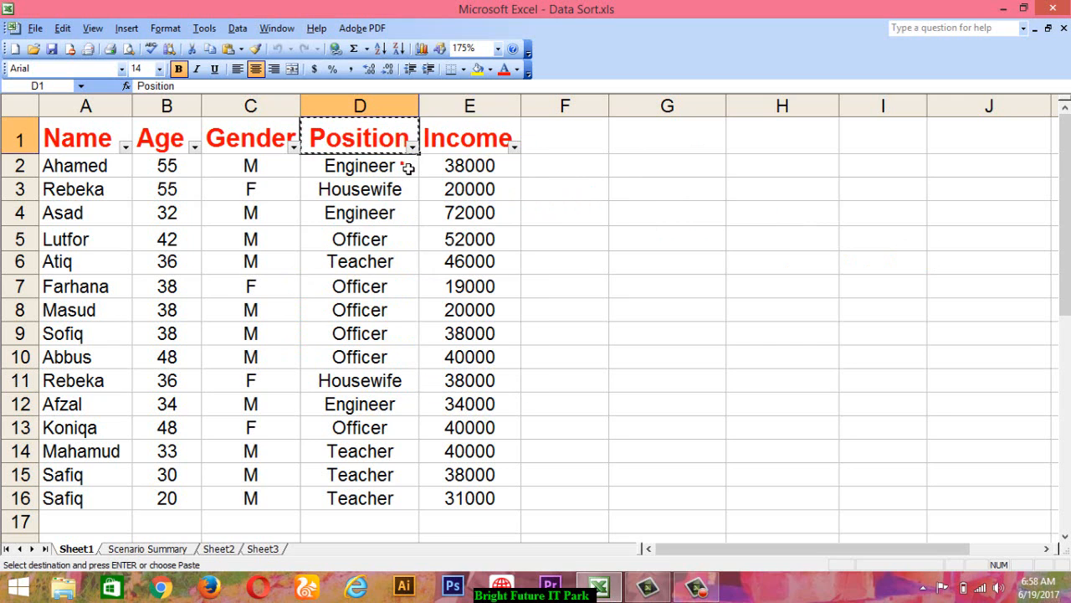
{"action": "left_click", "coordinate": [662, 142]}
{"action": "right_click", "coordinate": [663, 142]}
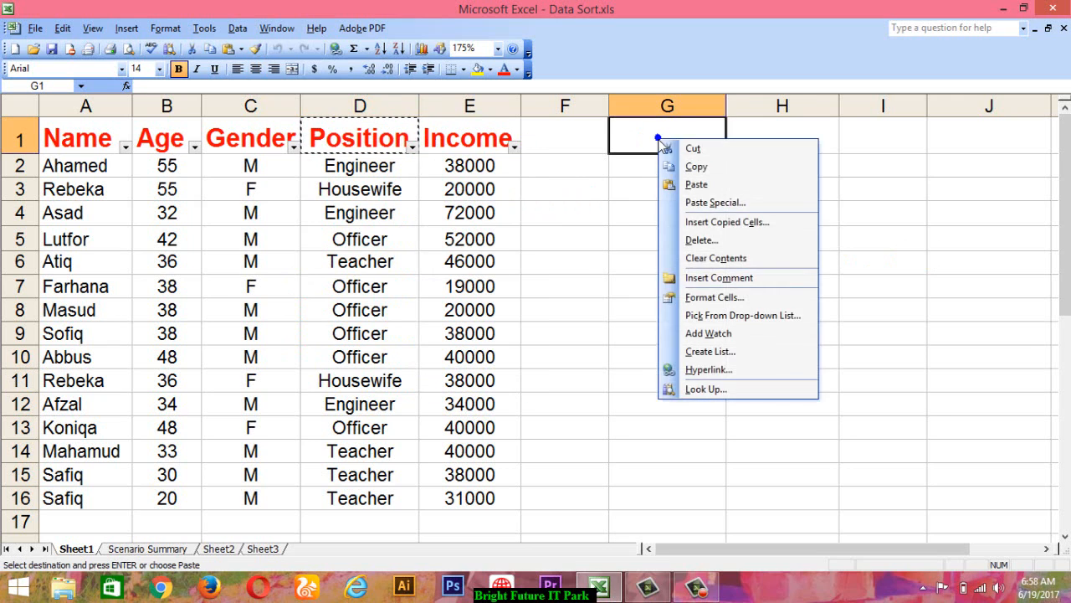
{"action": "left_click", "coordinate": [688, 183]}
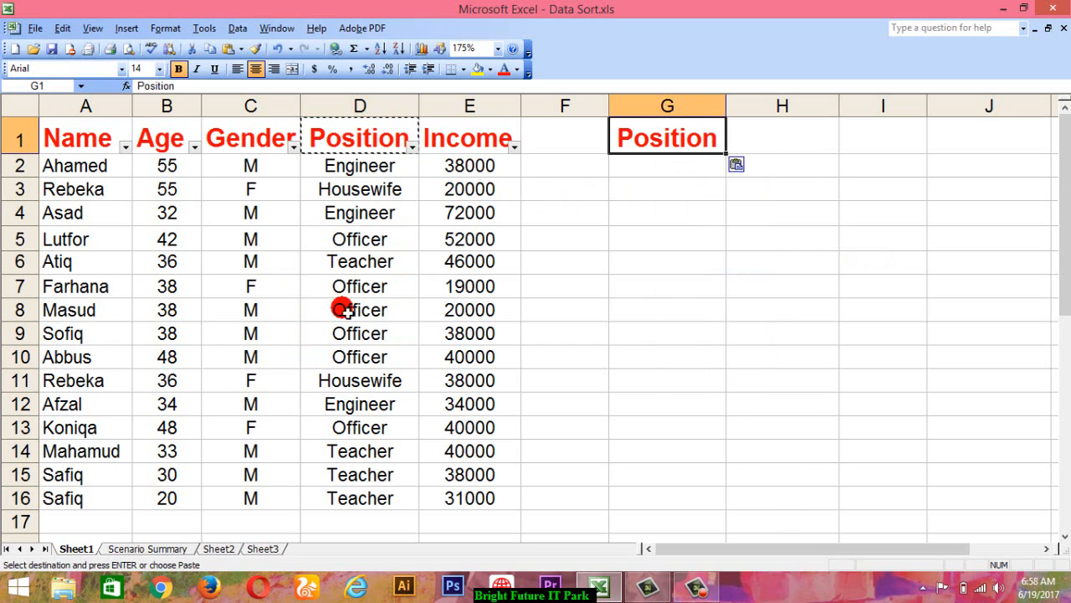
Copy the Officer entry from D7 into G2 below the criteria heading.
{"action": "left_click", "coordinate": [362, 289]}
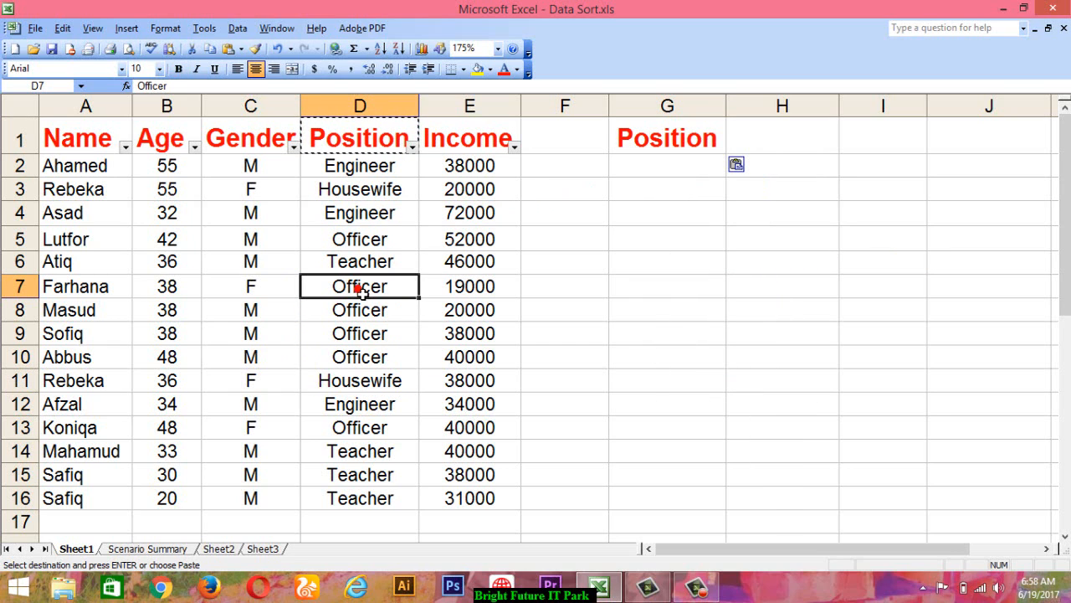
{"action": "right_click", "coordinate": [358, 285]}
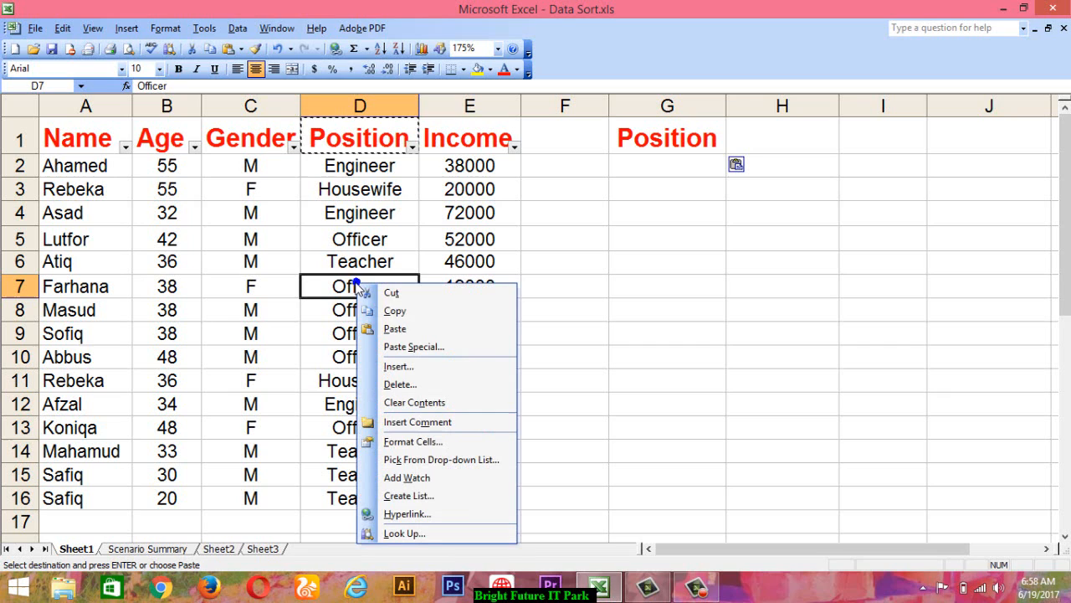
{"action": "left_click", "coordinate": [435, 311]}
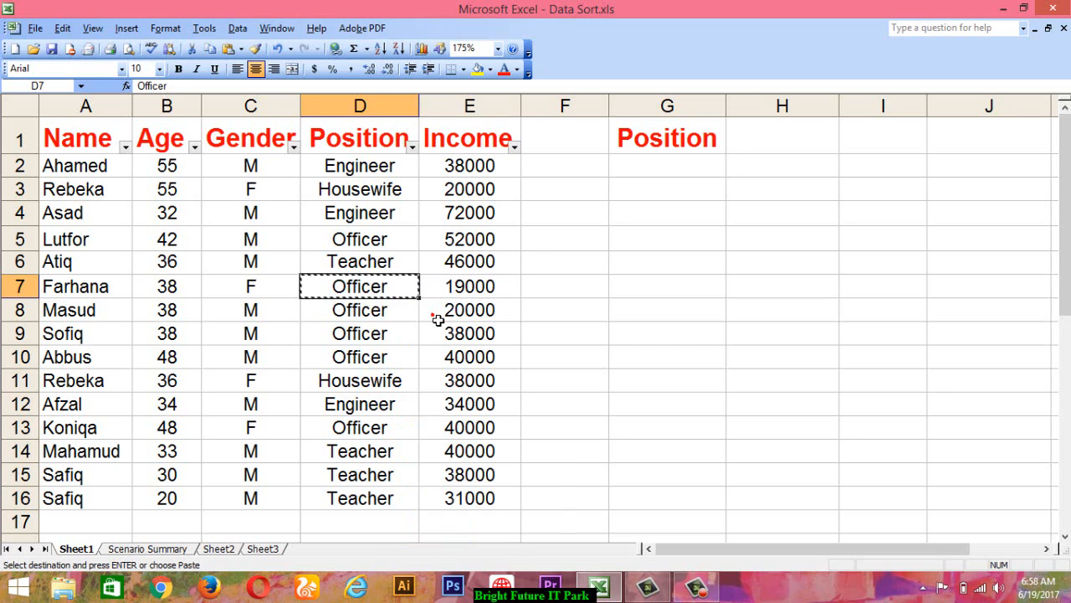
{"action": "left_click", "coordinate": [648, 174]}
{"action": "right_click", "coordinate": [646, 174]}
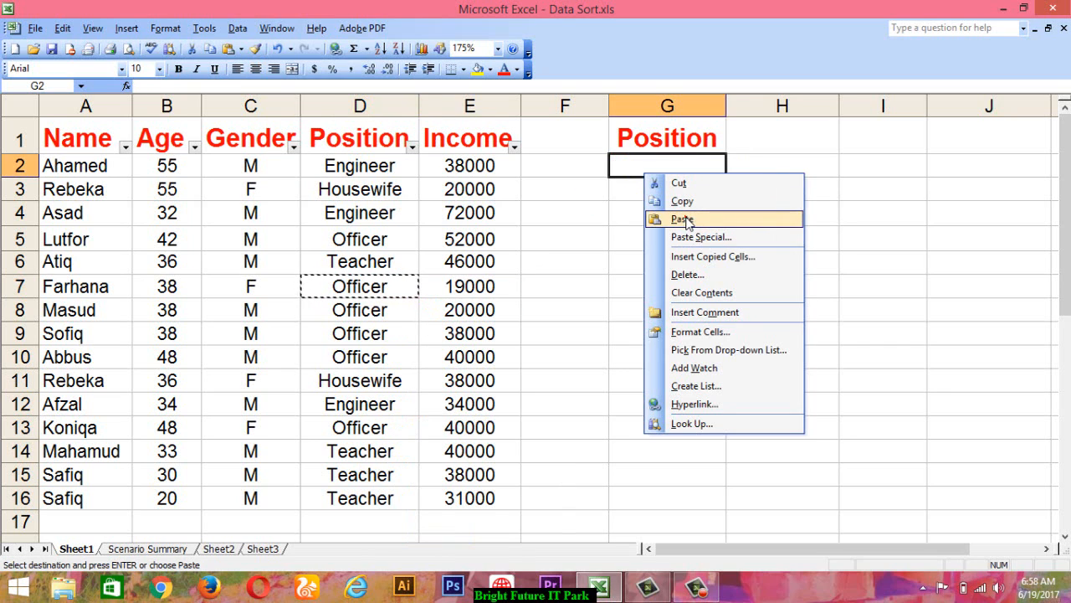
{"action": "left_click", "coordinate": [682, 218]}
{"action": "left_click", "coordinate": [676, 165]}
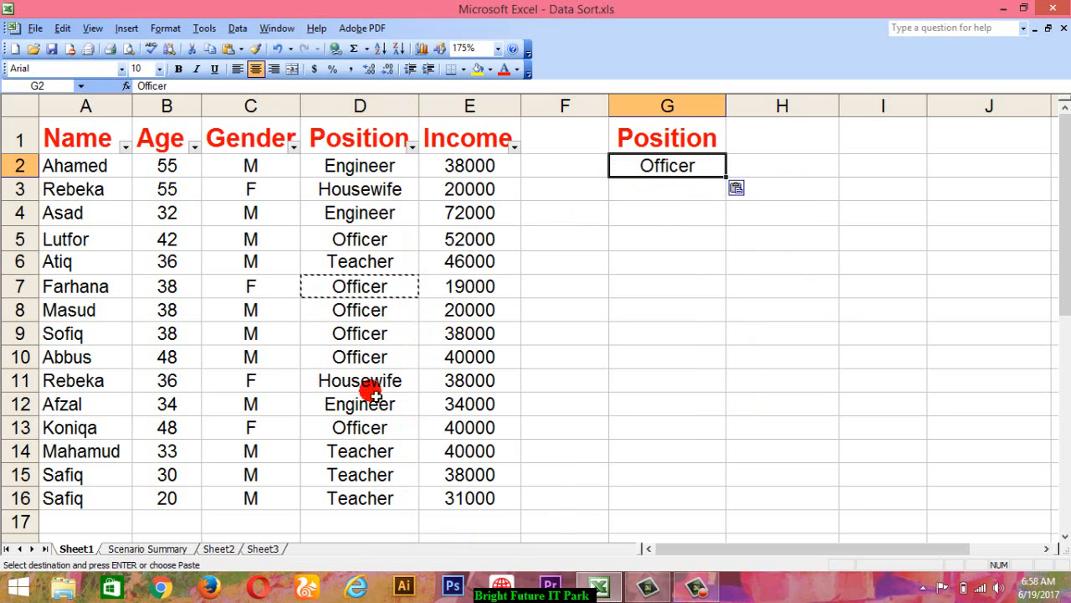
Copy the Teacher entry from D14 into G3 as the second Position criterion.
{"action": "left_click", "coordinate": [360, 456]}
{"action": "right_click", "coordinate": [360, 456]}
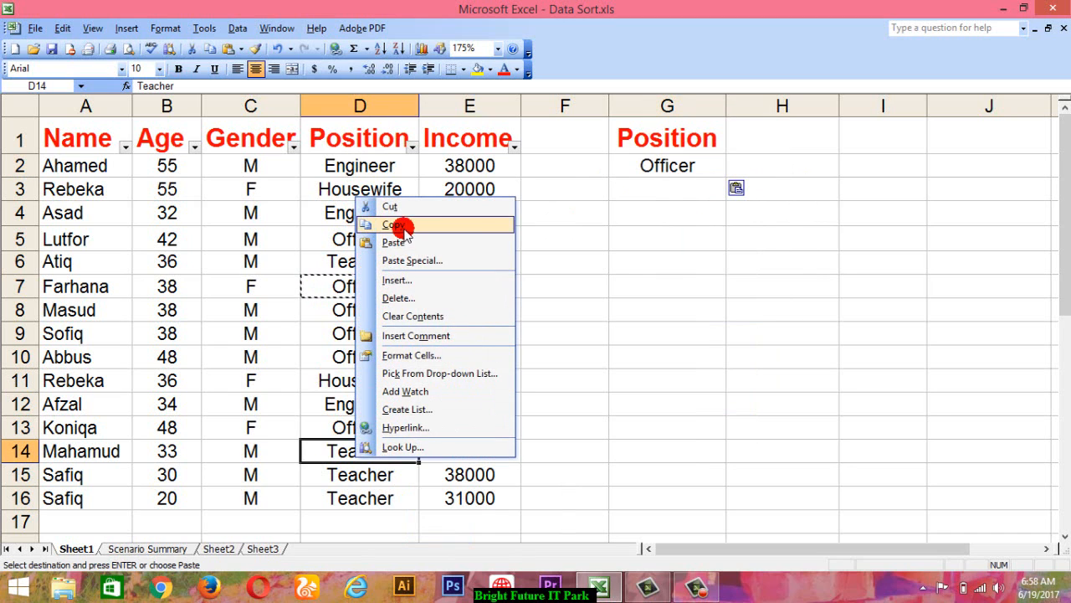
{"action": "left_click", "coordinate": [343, 224]}
{"action": "left_click", "coordinate": [718, 192]}
{"action": "right_click", "coordinate": [718, 193]}
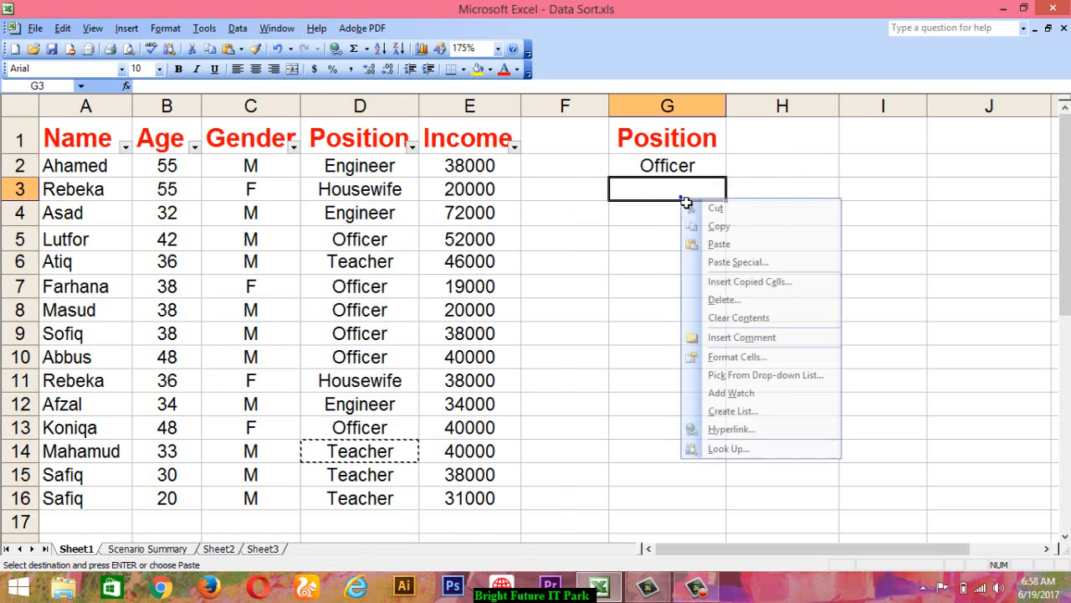
{"action": "left_click", "coordinate": [720, 244]}
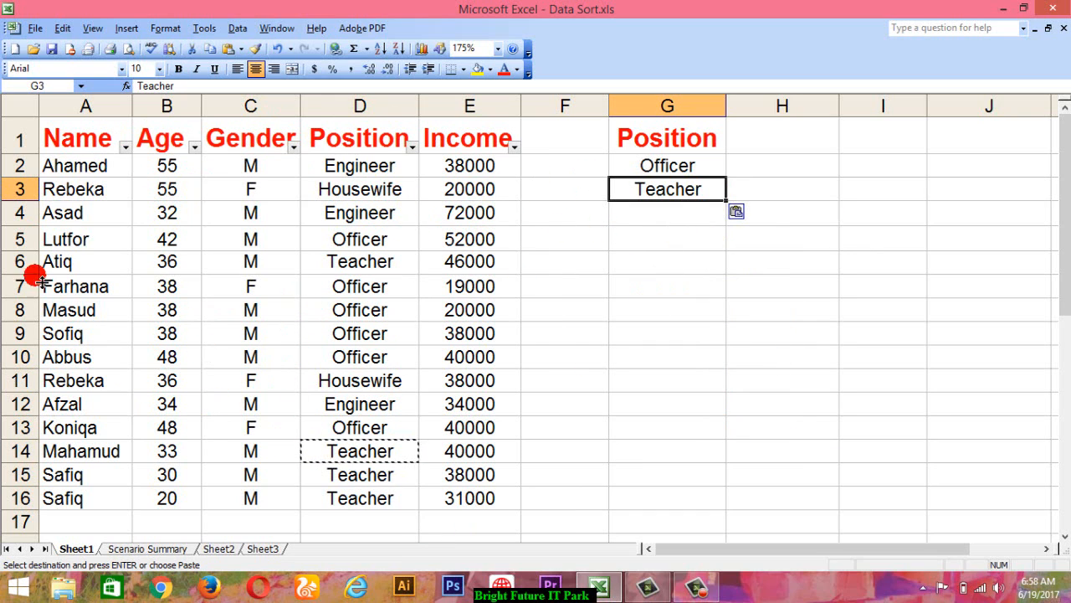
Open the Advanced Filter for the data table in A1:E16, starting from a cell inside the table.
{"action": "left_click", "coordinate": [248, 262]}
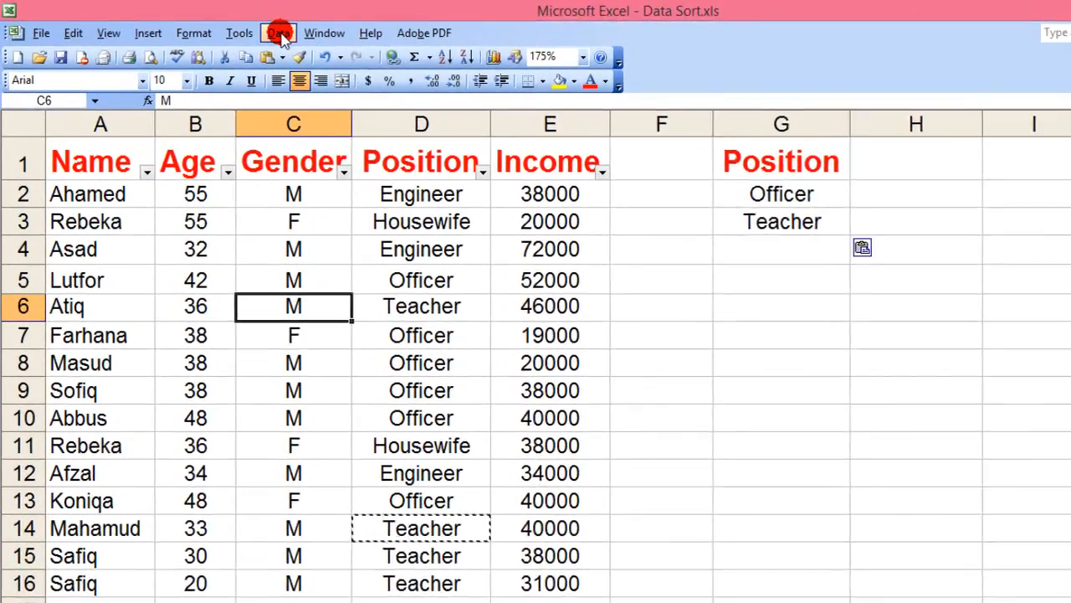
{"action": "left_click", "coordinate": [278, 34]}
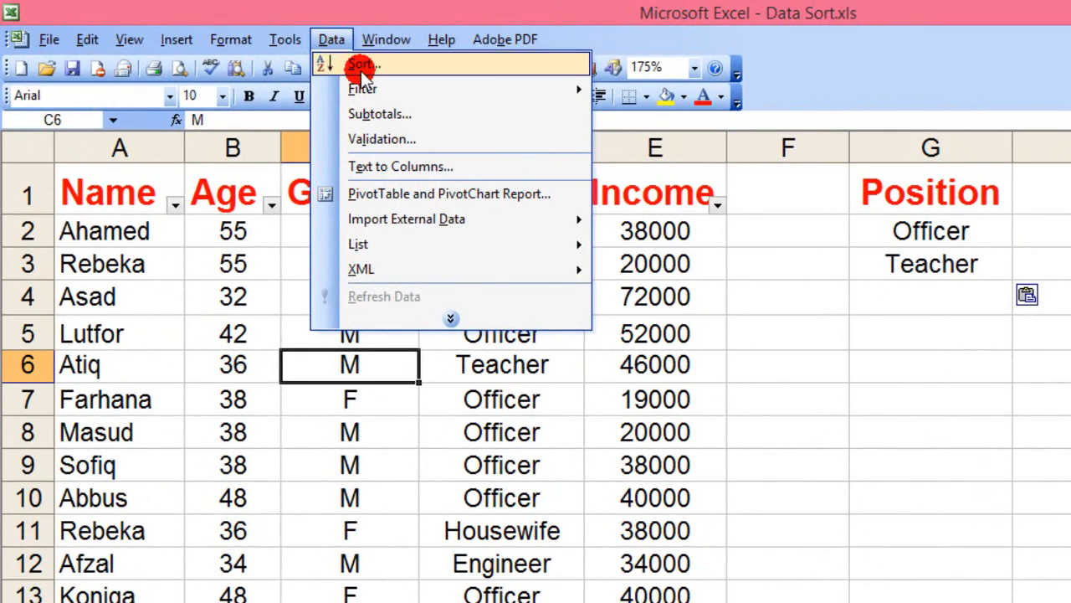
{"action": "left_click", "coordinate": [366, 89]}
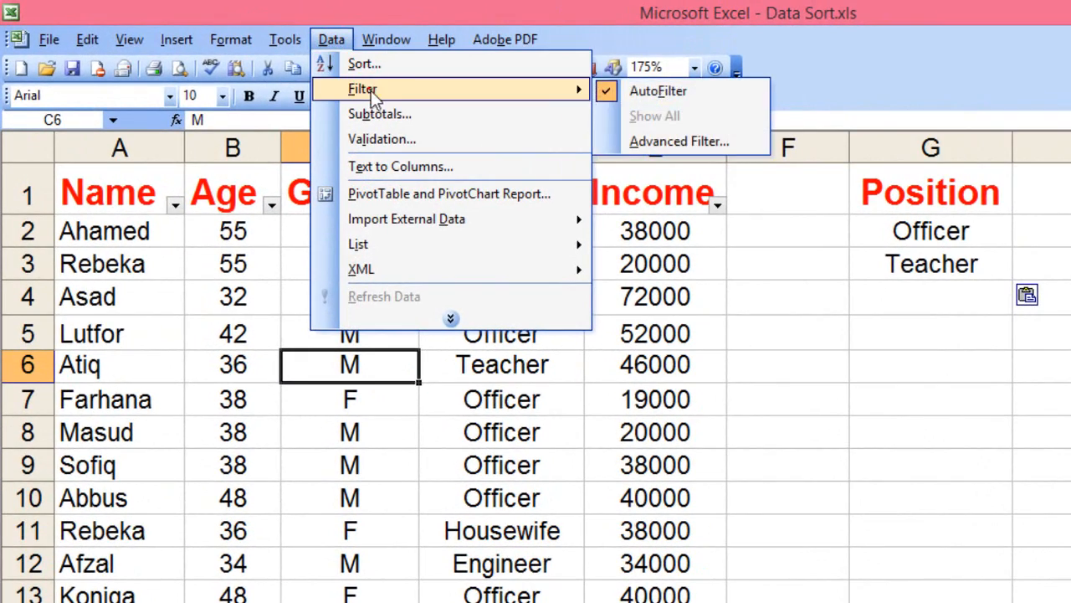
{"action": "left_click", "coordinate": [680, 141]}
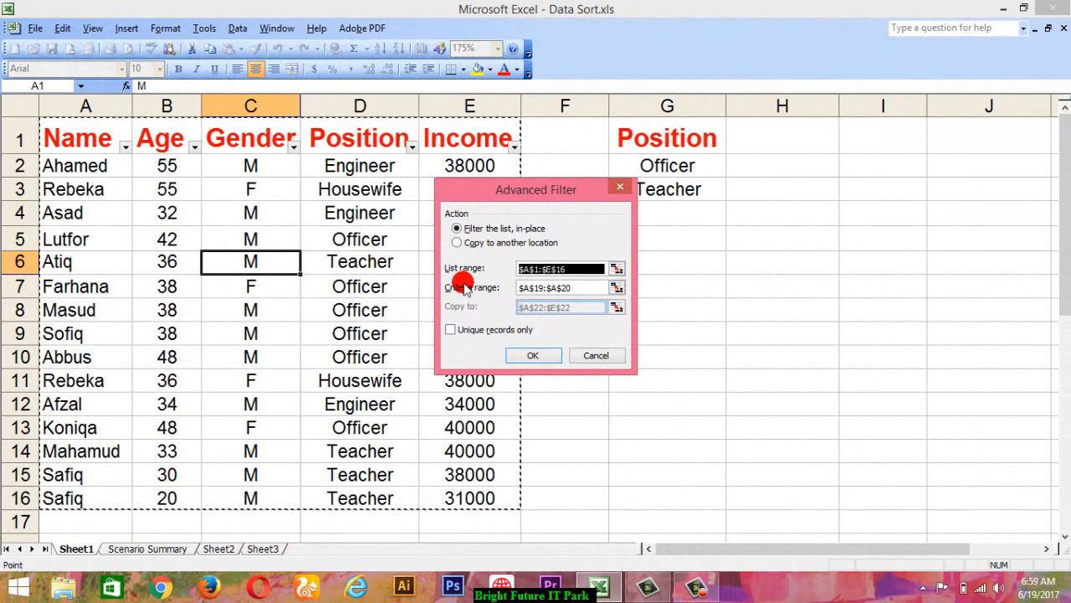
Replace the Advanced Filter's criteria range with G1:G3, covering the Position heading and its two entries.
{"action": "left_click", "coordinate": [583, 290]}
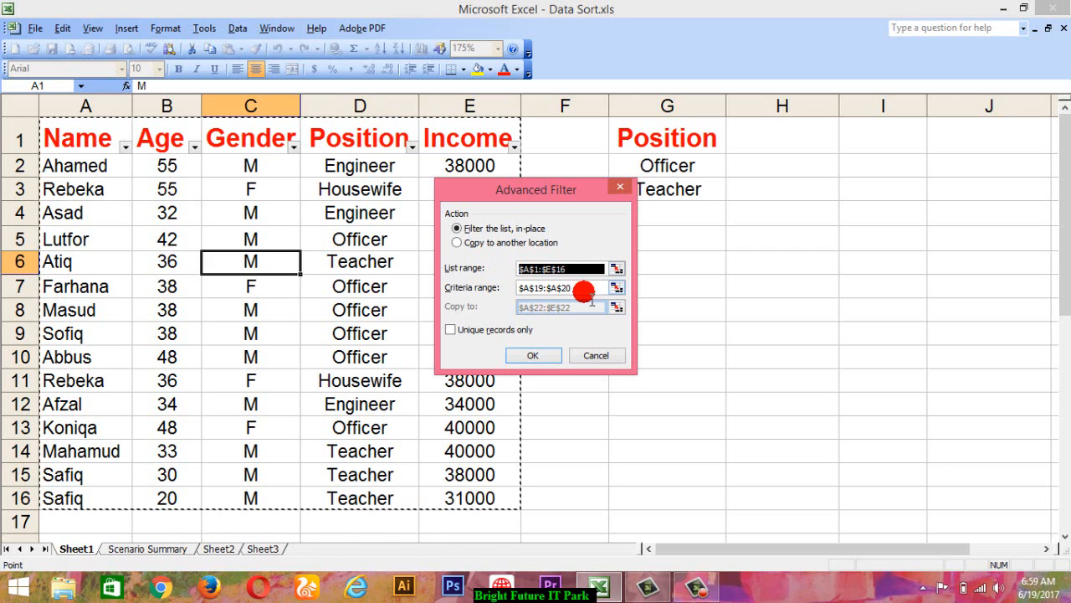
{"action": "left_click_drag", "start_coordinate": [583, 299], "coordinate": [425, 289]}
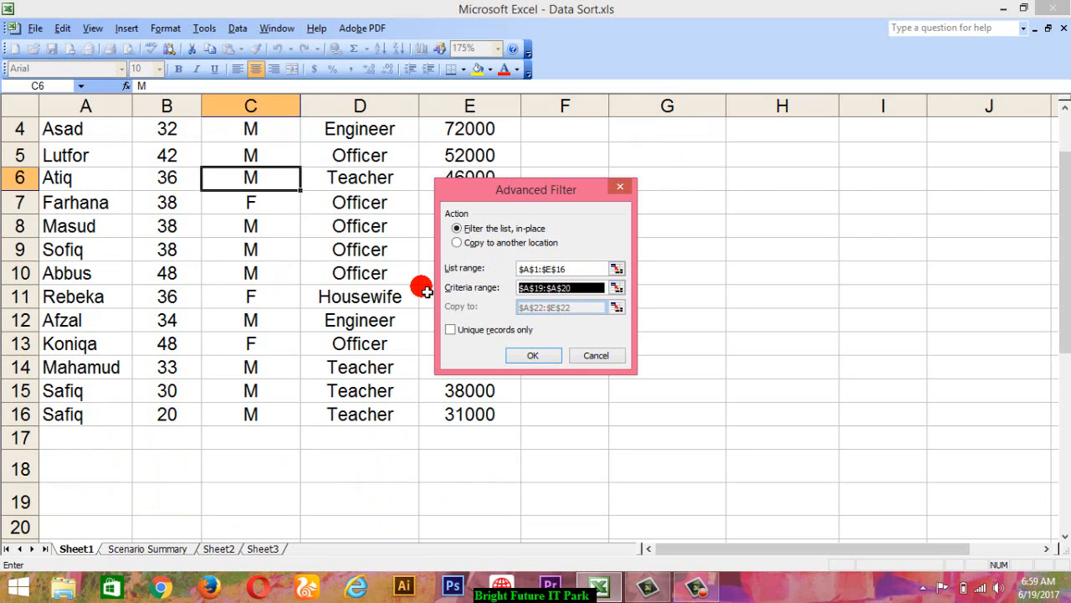
{"action": "key", "text": "Delete"}
{"action": "scroll", "coordinate": [422, 289], "scroll_direction": "up", "scroll_amount": 1}
{"action": "left_click_drag", "start_coordinate": [517, 193], "coordinate": [444, 221]}
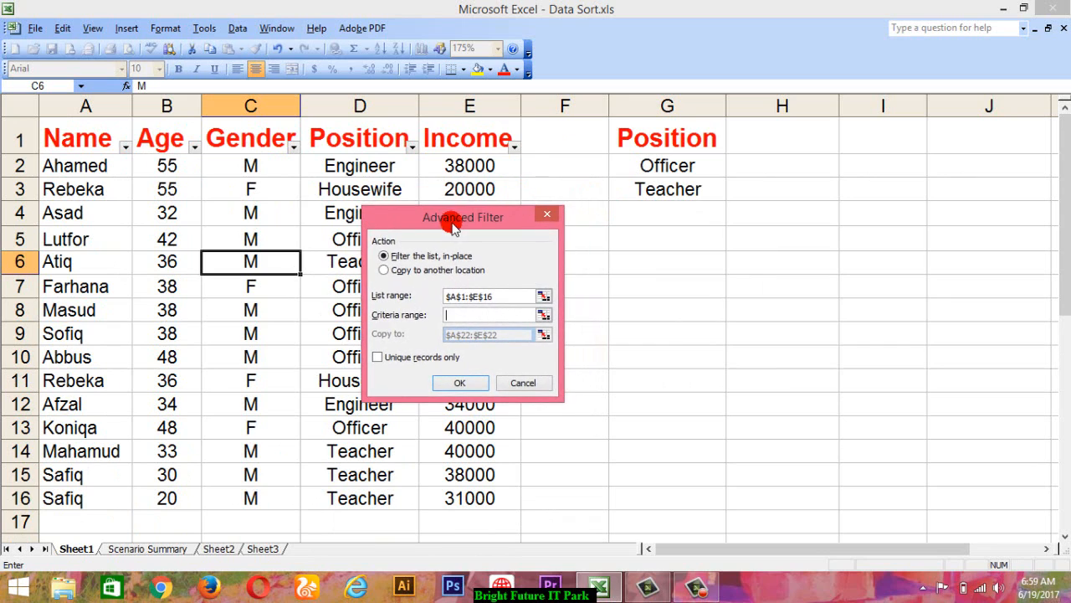
{"action": "left_click", "coordinate": [396, 319]}
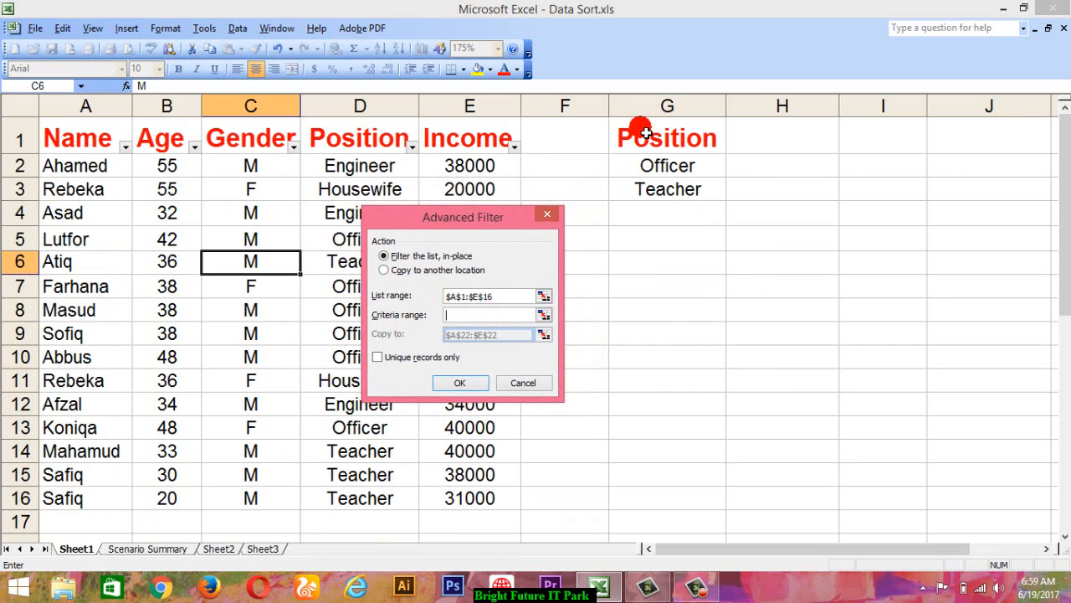
{"action": "left_click_drag", "start_coordinate": [647, 135], "coordinate": [644, 180]}
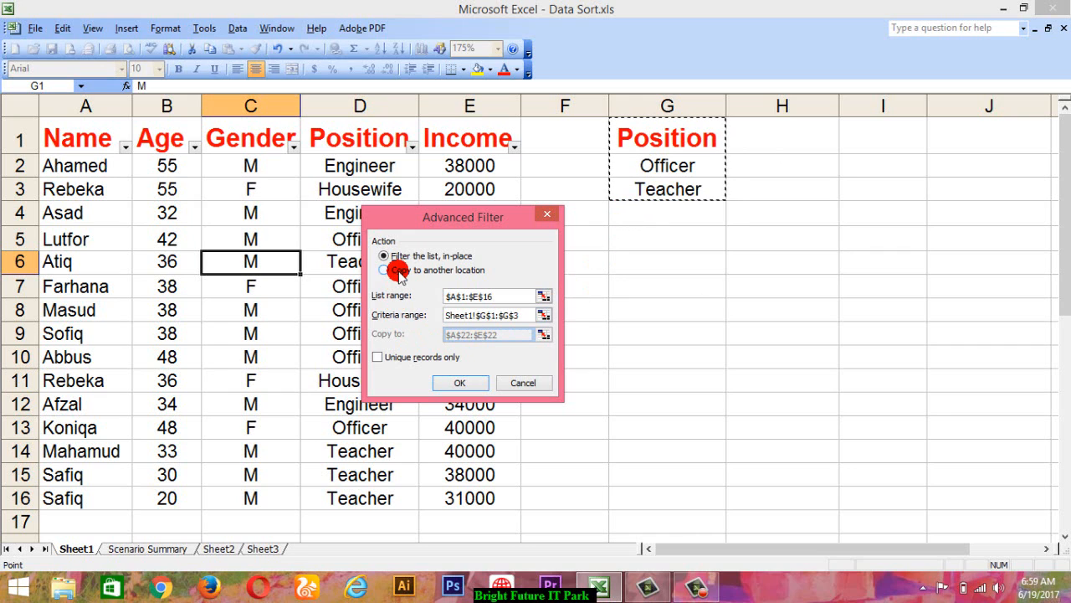
Choose to copy the filtered records to another location and set the destination range to G5:K5.
{"action": "left_click", "coordinate": [516, 334]}
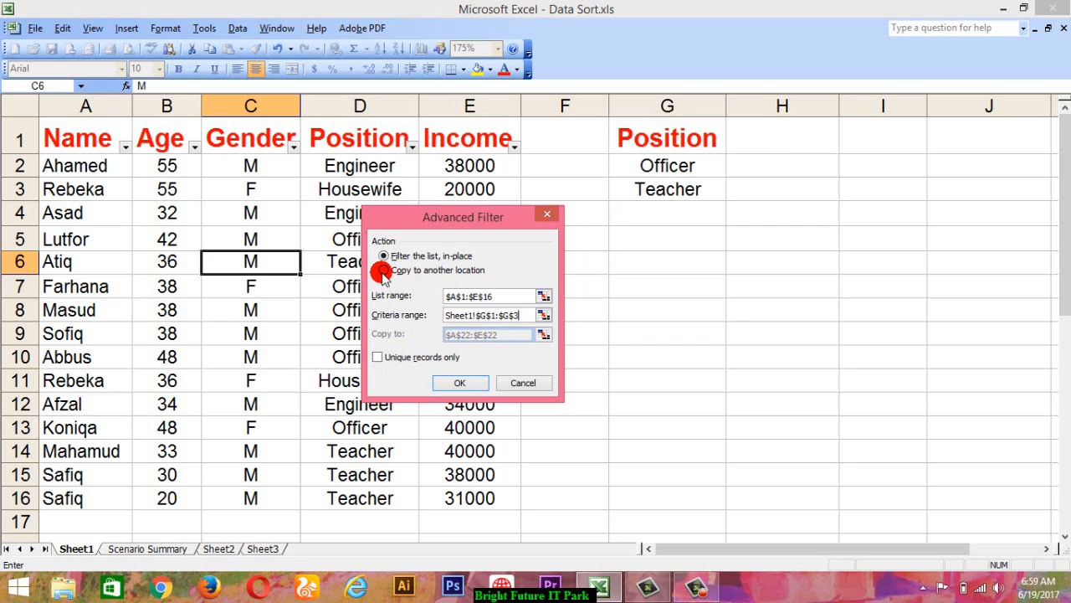
{"action": "left_click", "coordinate": [382, 270]}
{"action": "left_click", "coordinate": [522, 334]}
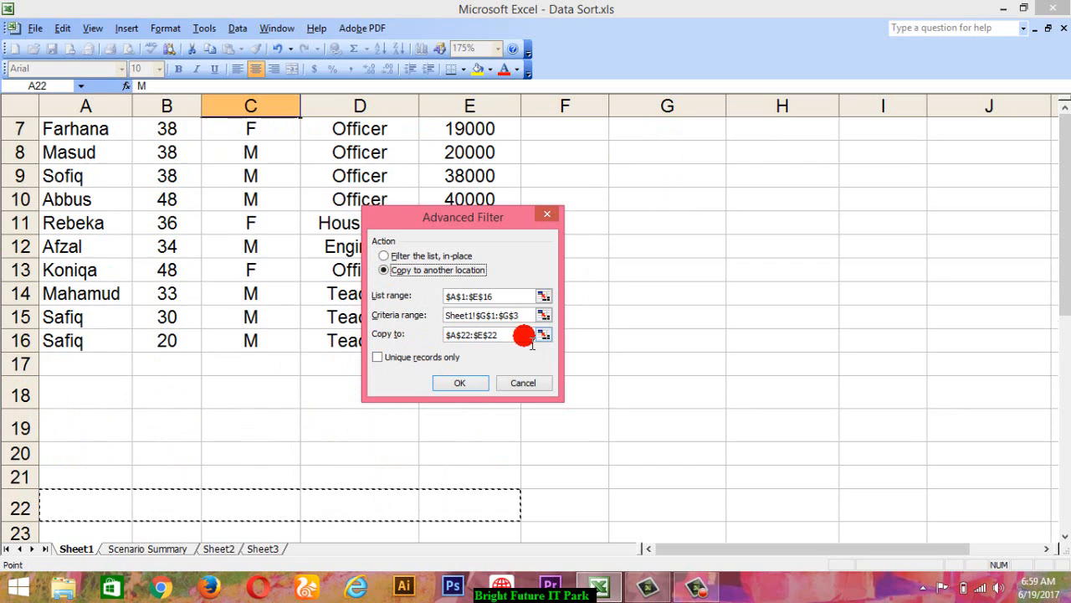
{"action": "double_click", "coordinate": [519, 334]}
{"action": "key", "text": "BackSpace"}
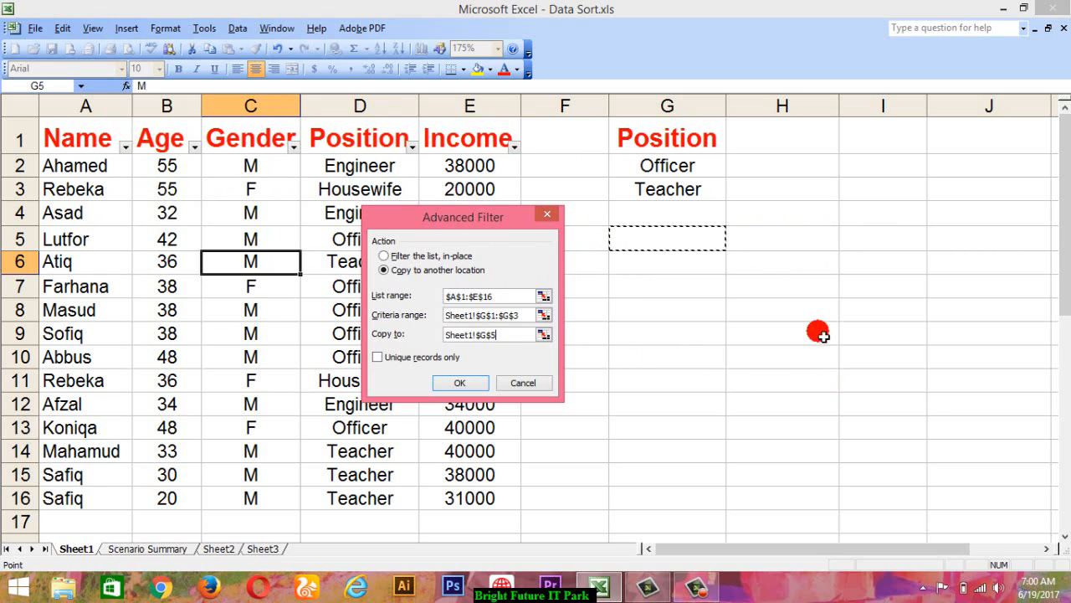
{"action": "left_click", "coordinate": [673, 241]}
{"action": "left_click_drag", "start_coordinate": [701, 241], "coordinate": [1054, 234]}
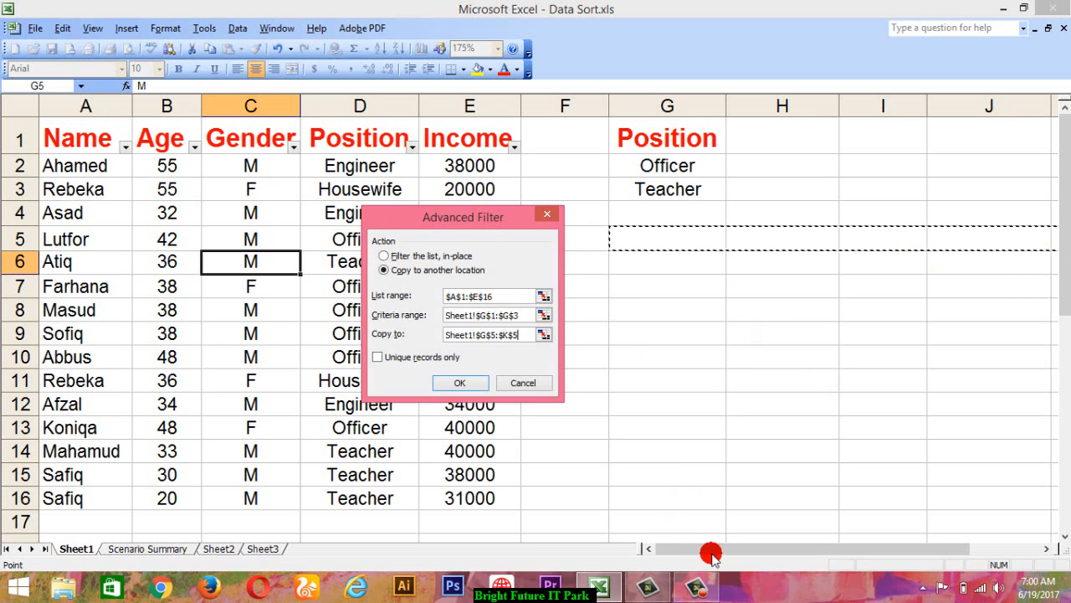
{"action": "left_click_drag", "start_coordinate": [712, 550], "coordinate": [642, 529]}
{"action": "left_click", "coordinate": [741, 551]}
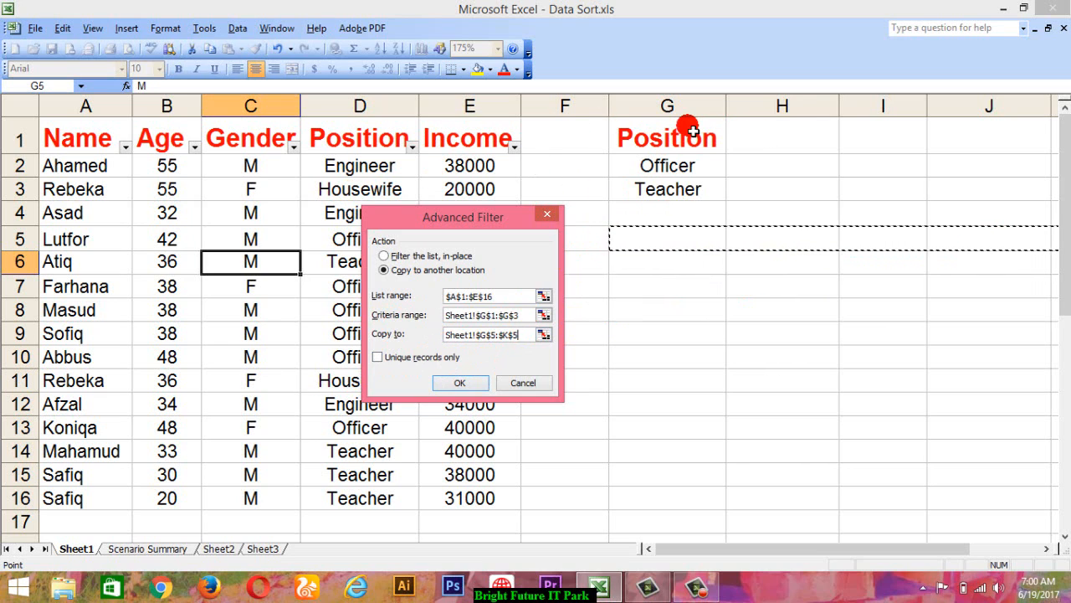
Apply the Advanced Filter to extract the Officer and Teacher records into columns G to K.
{"action": "left_click", "coordinate": [468, 384]}
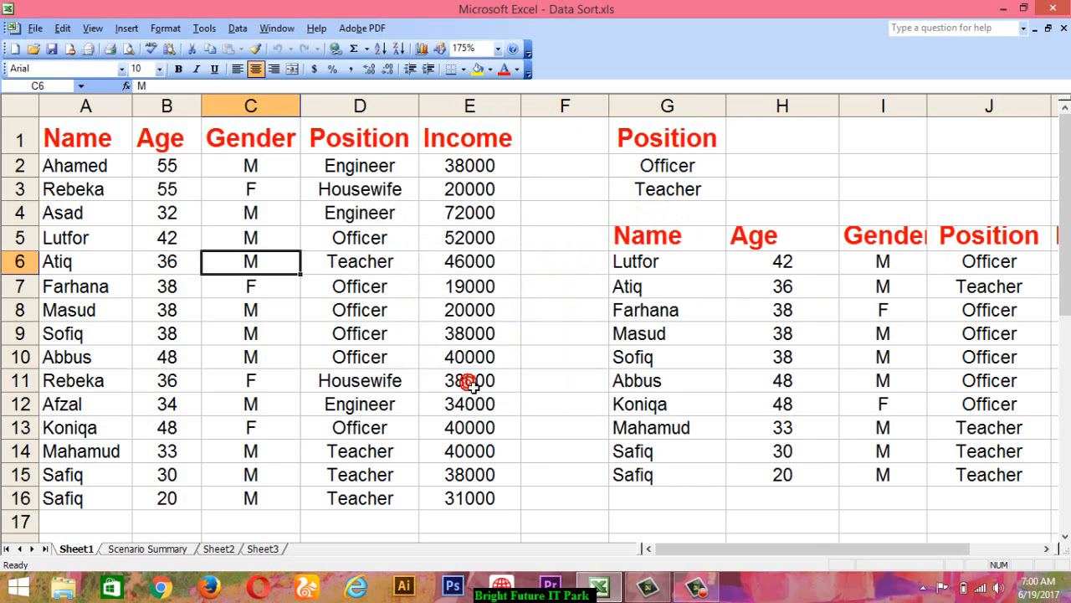
{"action": "scroll", "coordinate": [727, 362], "scroll_direction": "down", "scroll_amount": 1}
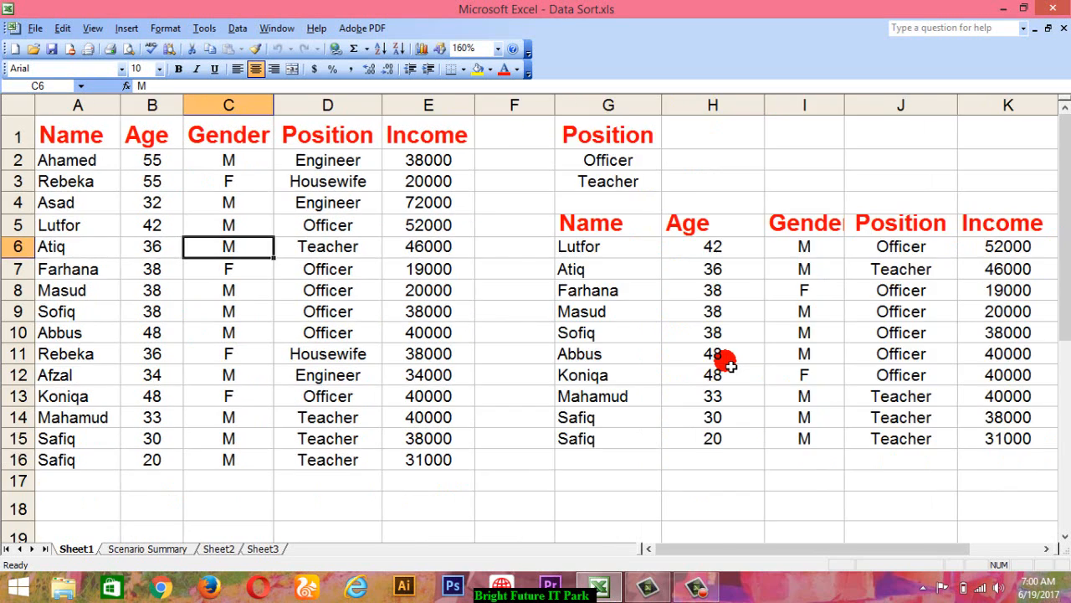
{"action": "scroll", "coordinate": [727, 361], "scroll_direction": "down", "scroll_amount": 1}
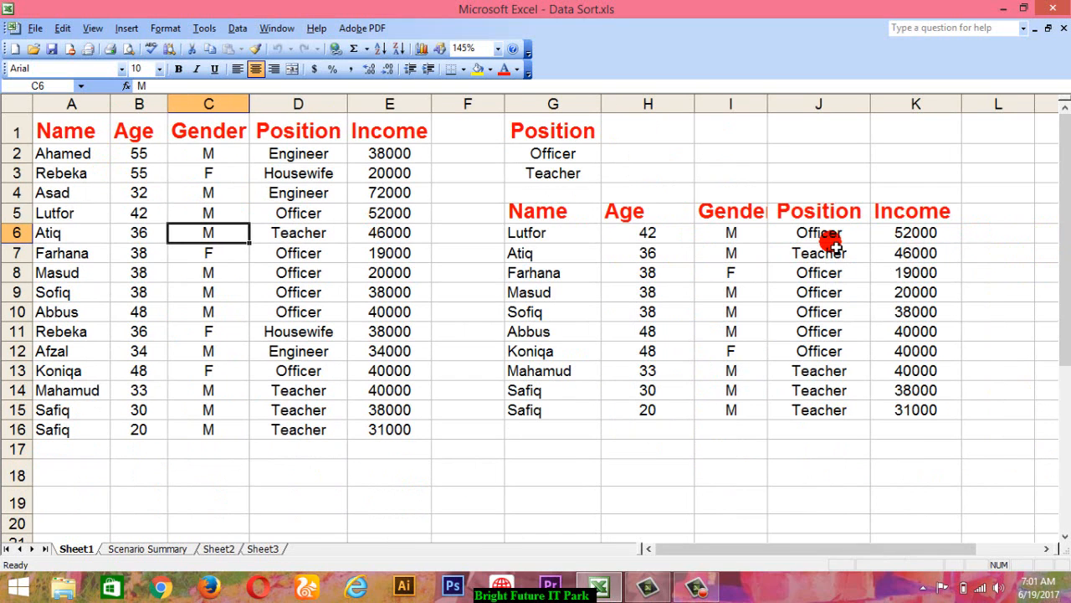